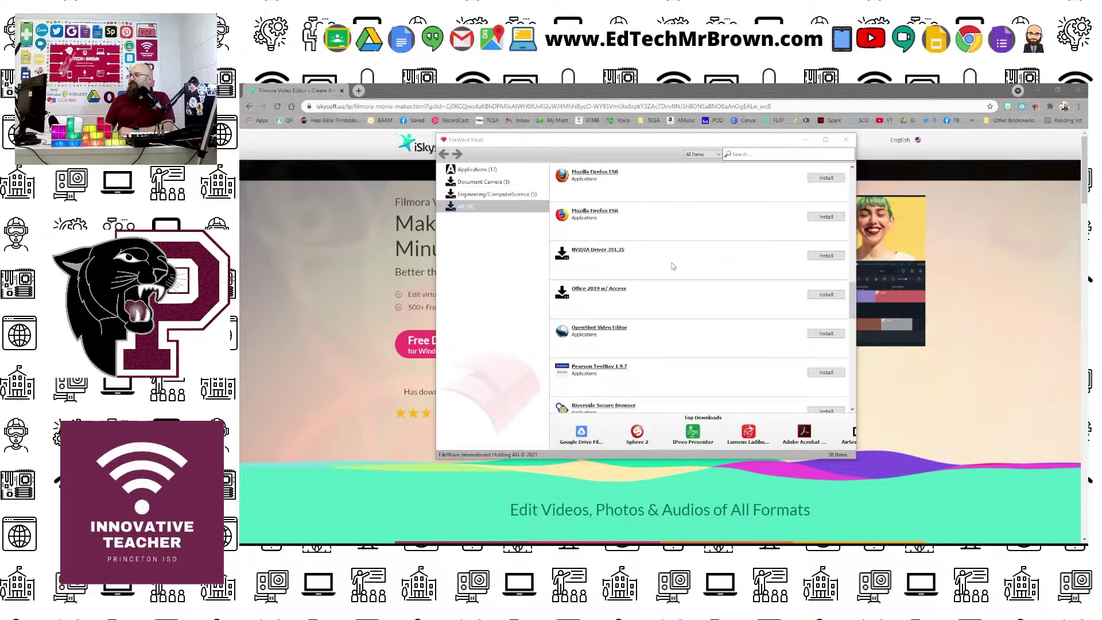
# Install OpenShot Video Editor from the FileWave Kiosk and launch it.
pyautogui.click(827, 335)
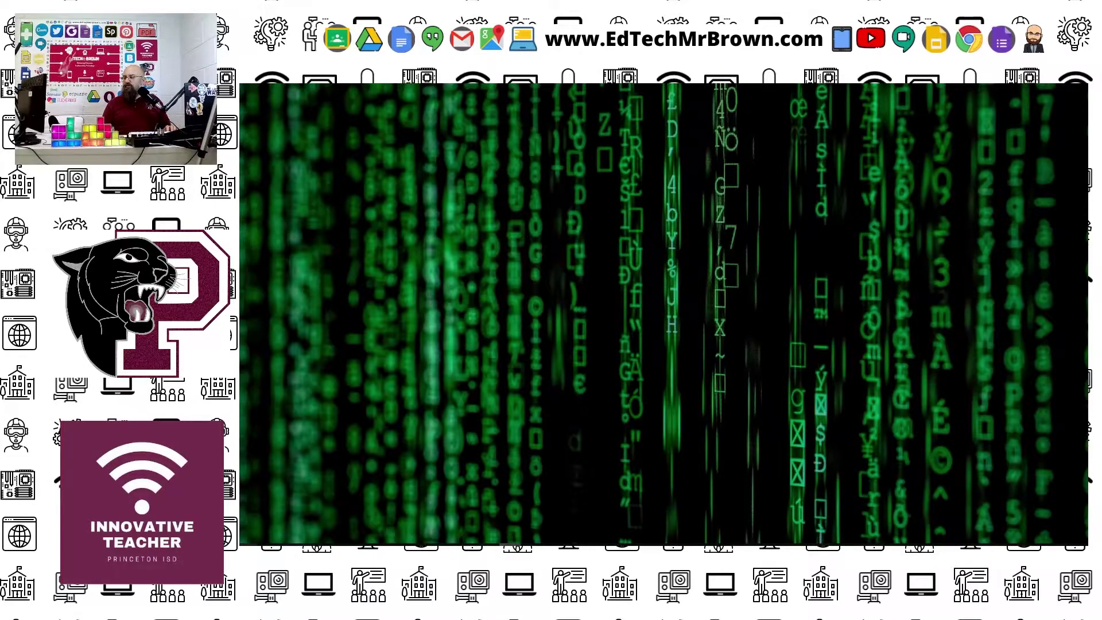
pyautogui.press('super')
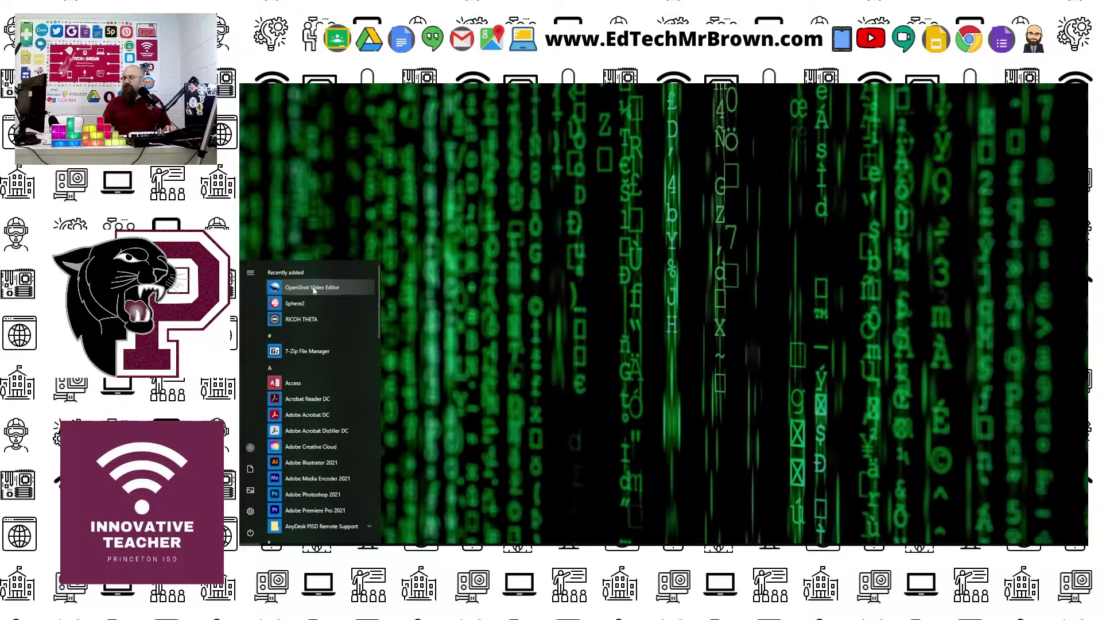
pyautogui.scroll(-5, 313, 292)
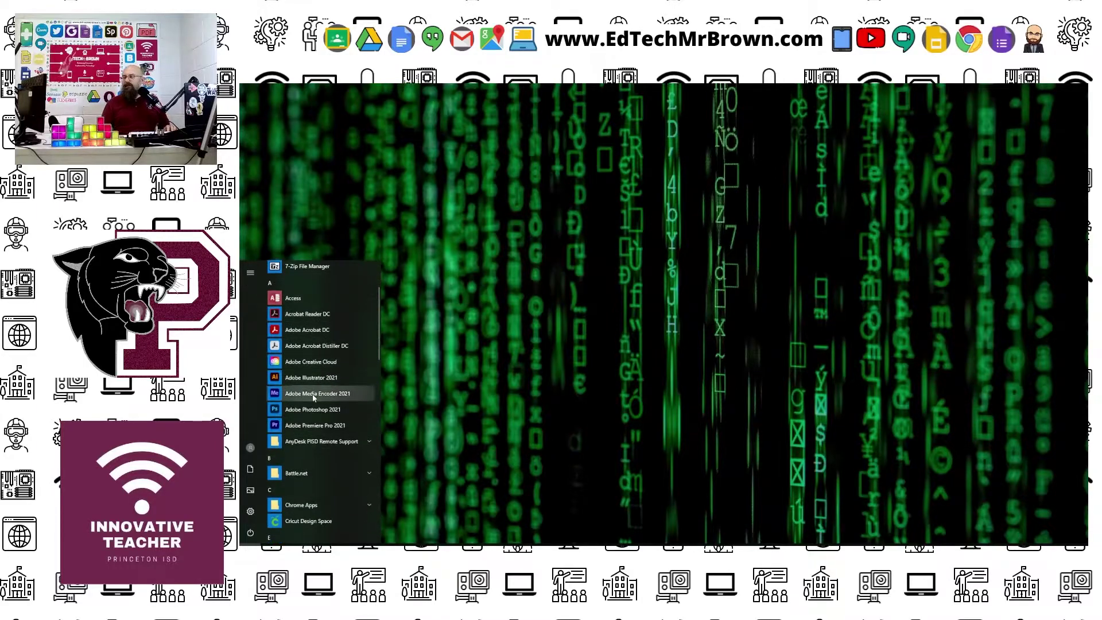
pyautogui.scroll(-6, 312, 395)
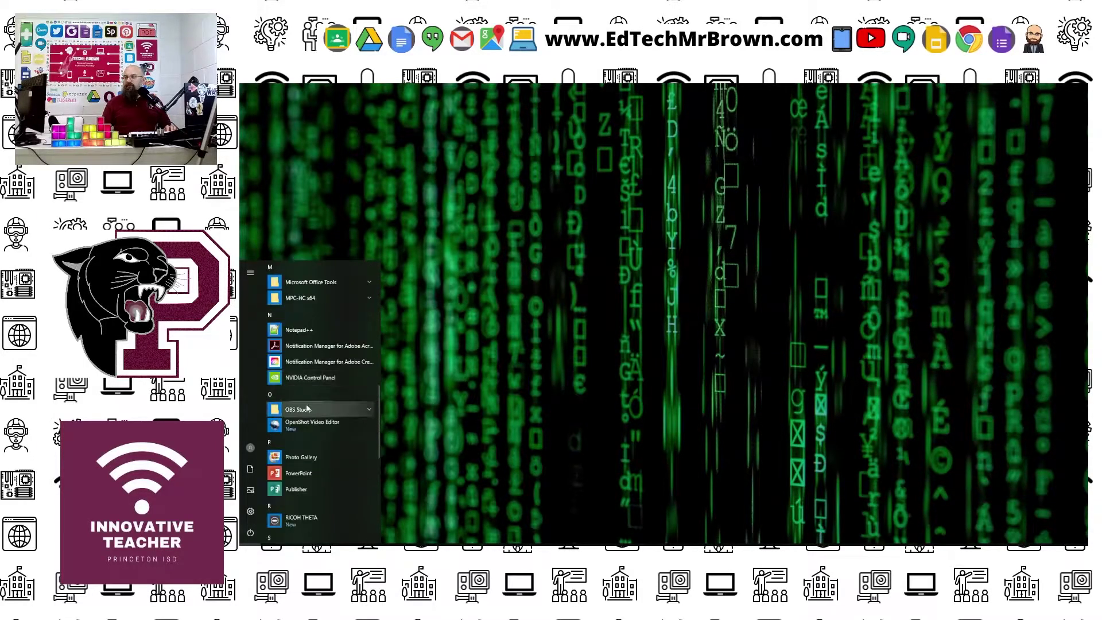
pyautogui.click(304, 425)
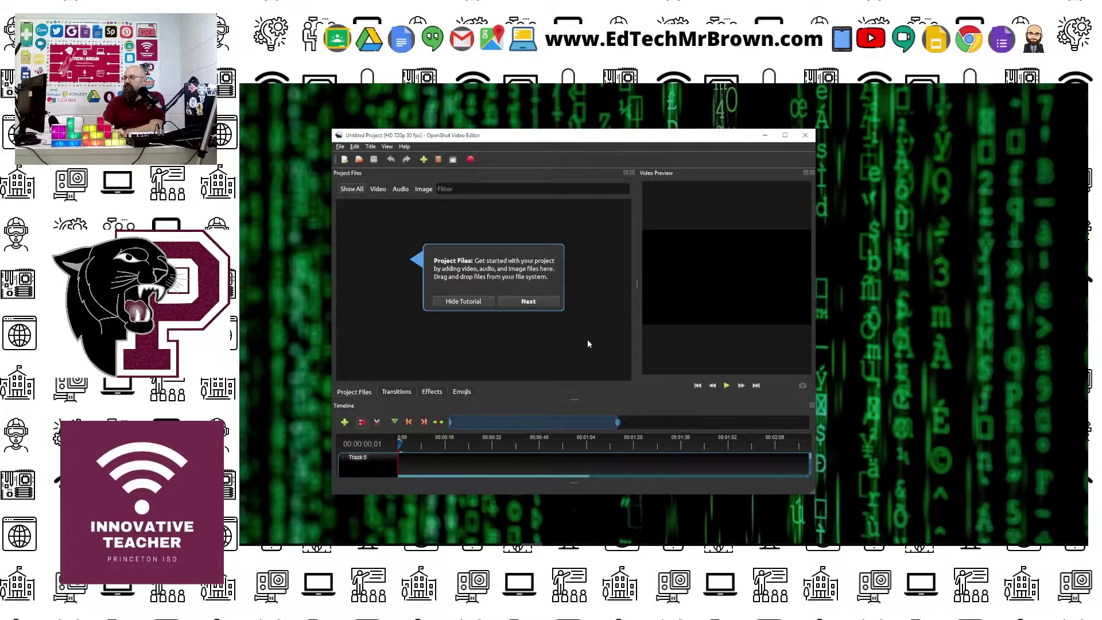
# Step through the introductory tutorial tips on project files, the timeline and the video preview.
pyautogui.click(551, 299)
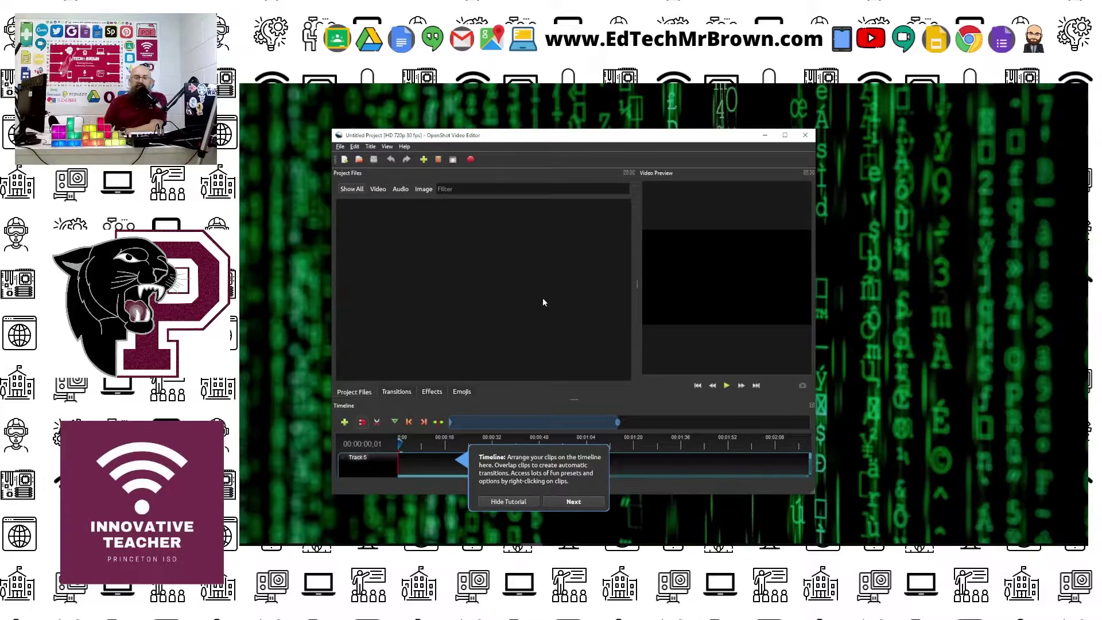
pyautogui.click(572, 501)
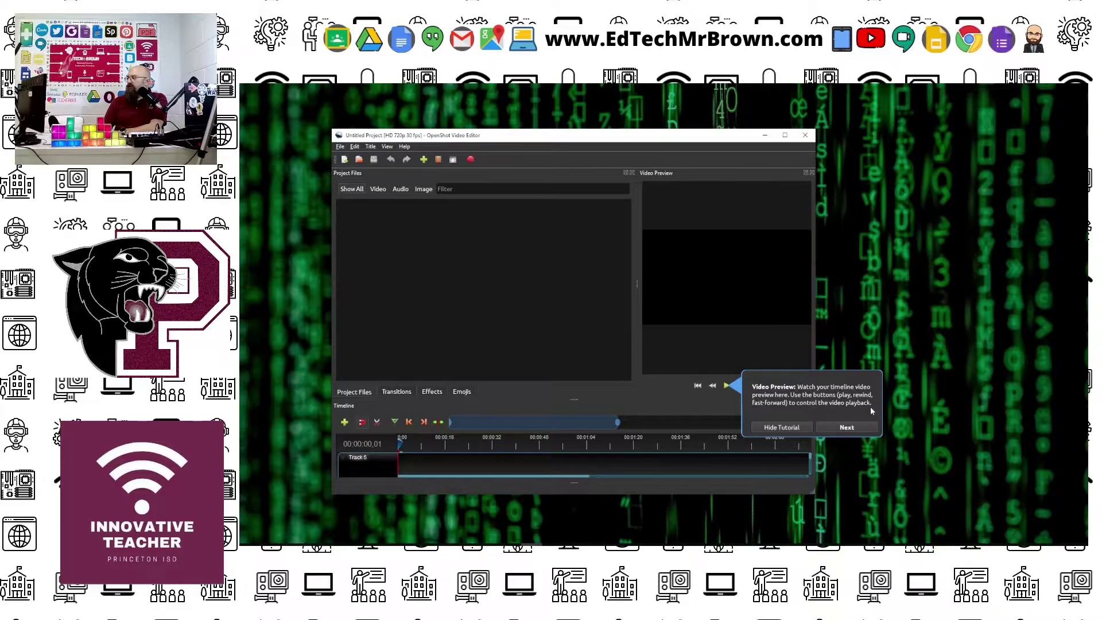
pyautogui.click(846, 427)
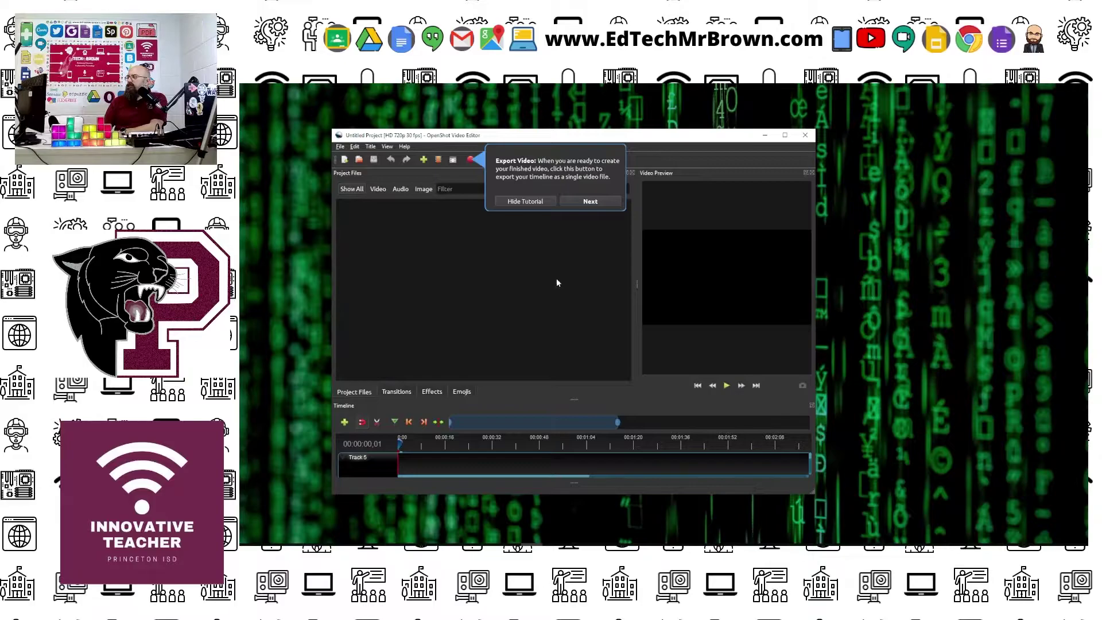
# Save the untitled project as OpenshotTesting.
pyautogui.click(248, 98)
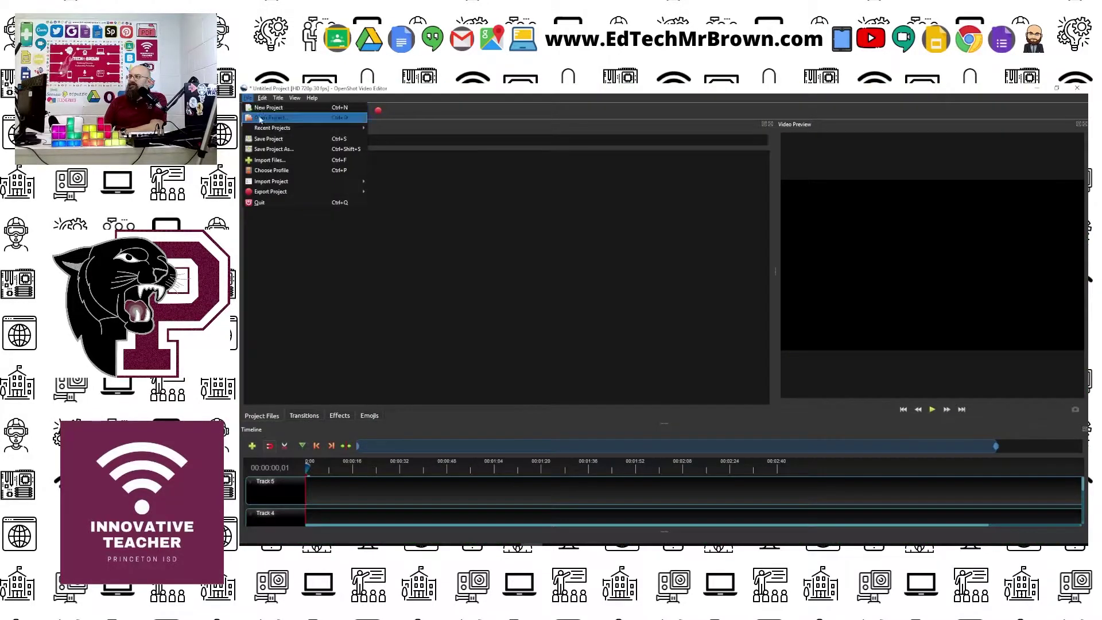
pyautogui.click(266, 139)
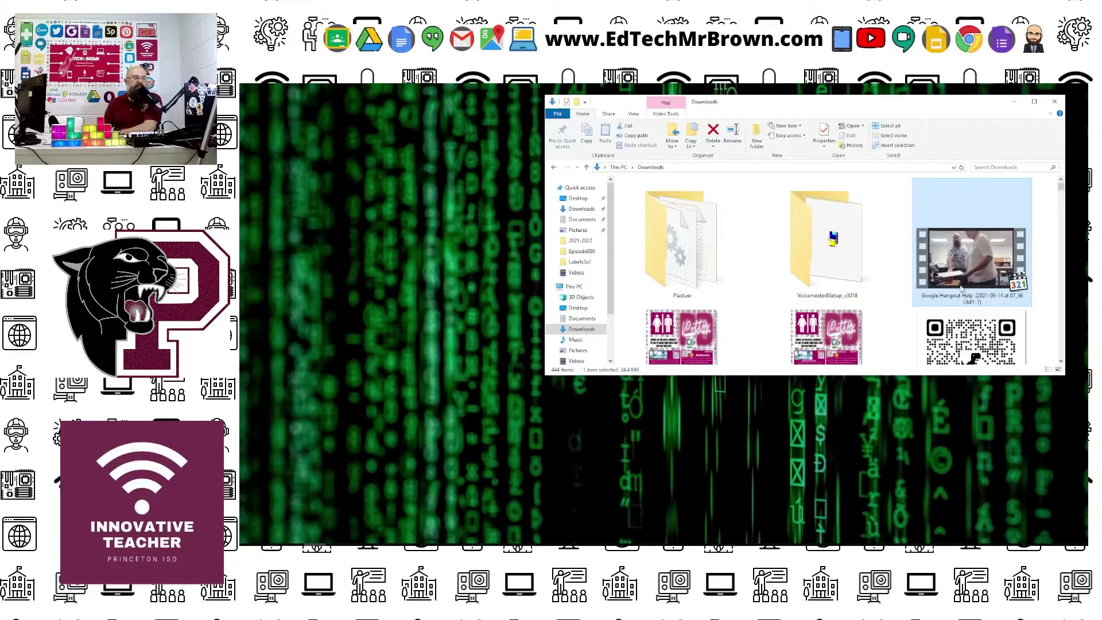
# Open the Google Hangout Help recording from Downloads in the media player, skip ahead and play it.
pyautogui.doubleClick(962, 289)
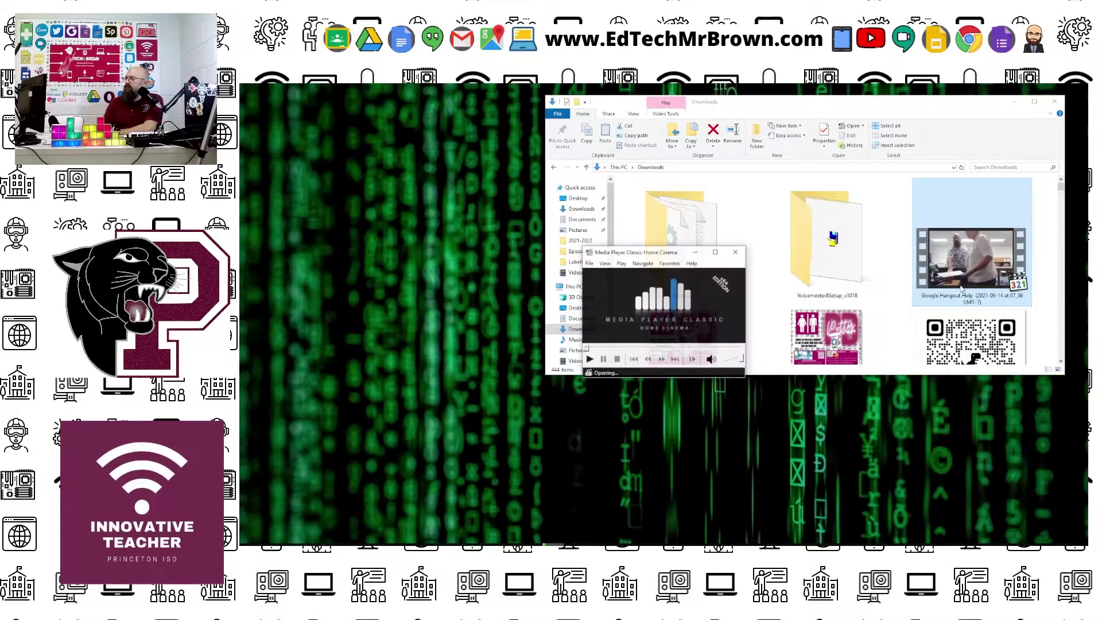
pyautogui.moveTo(437, 469); pyautogui.dragTo(498, 469)
pyautogui.click(402, 480)
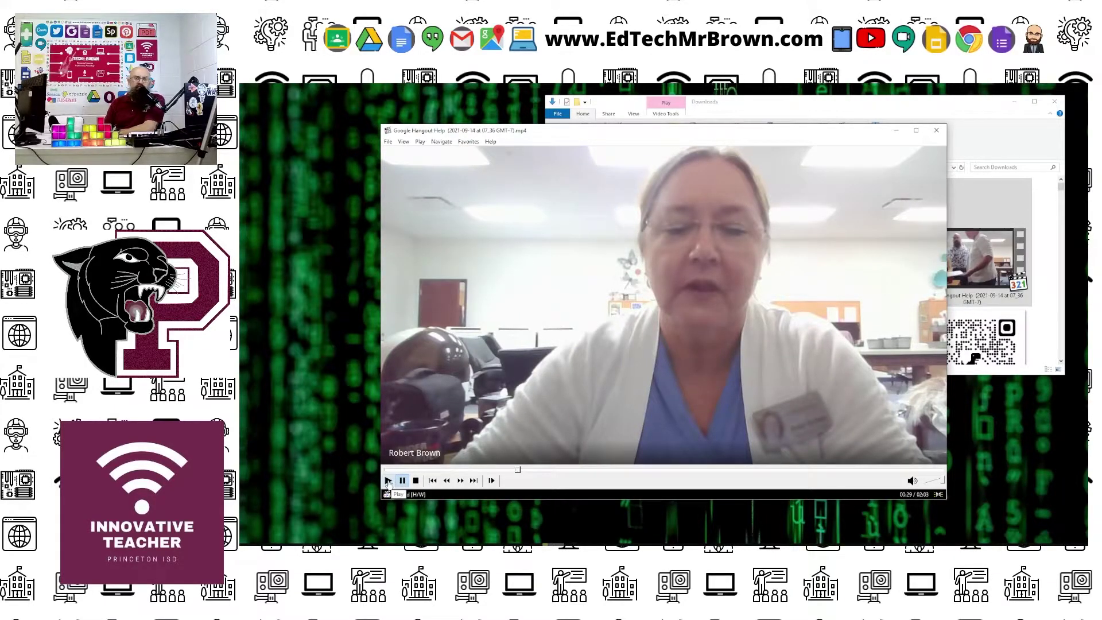
pyautogui.click(388, 481)
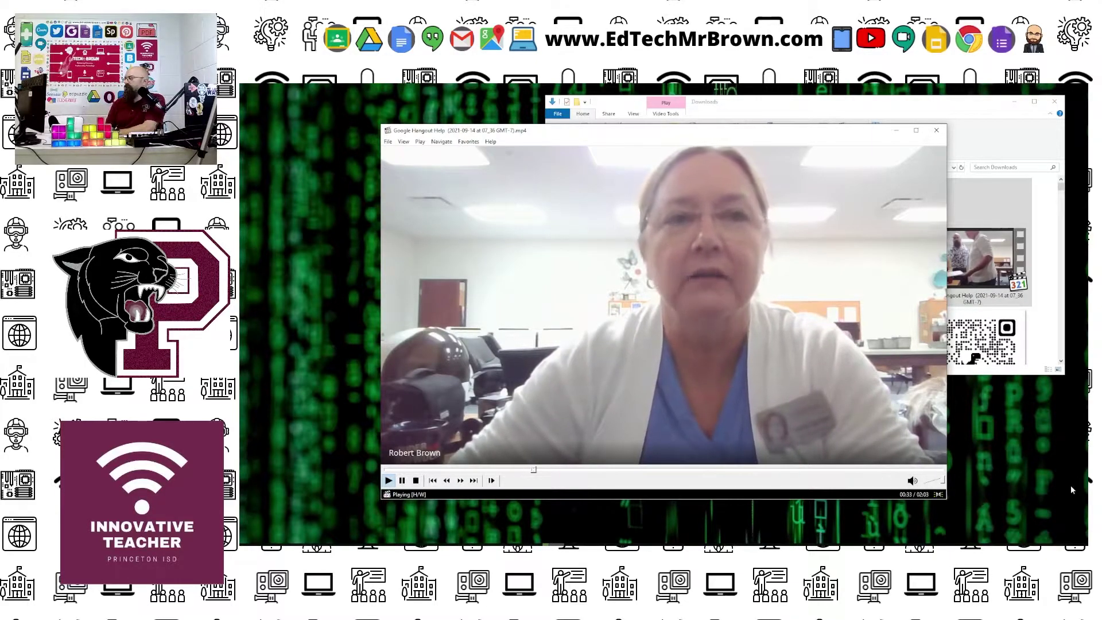
# Watch the recording with its volume lowered to 0% and raised again, and close the media player.
pyautogui.click(934, 485)
pyautogui.moveTo(933, 485); pyautogui.dragTo(927, 485)
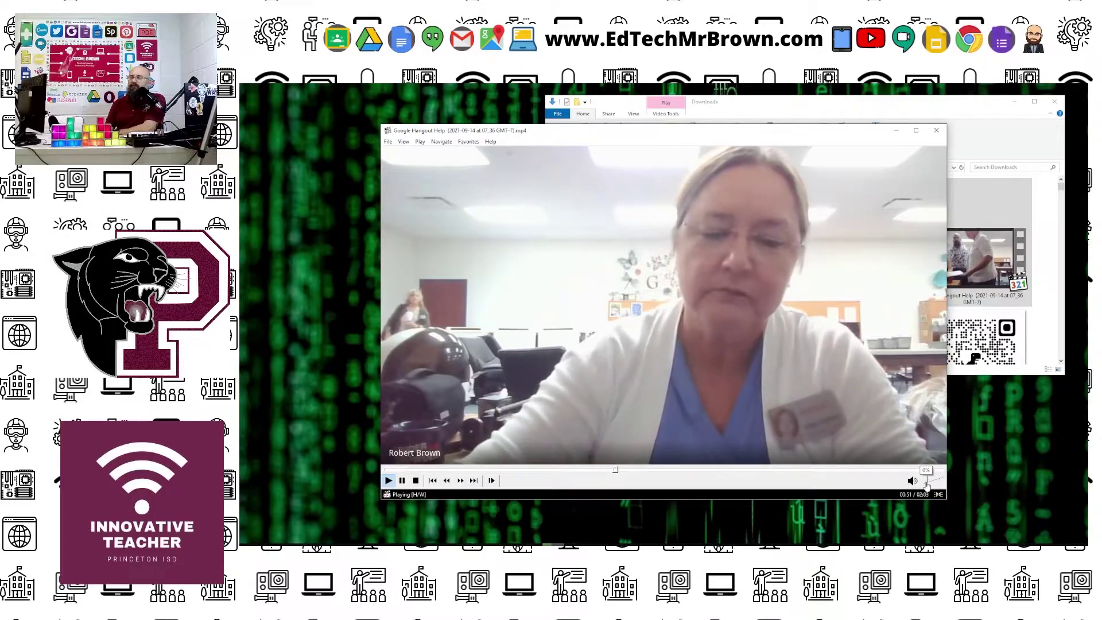
pyautogui.moveTo(926, 485); pyautogui.dragTo(952, 492)
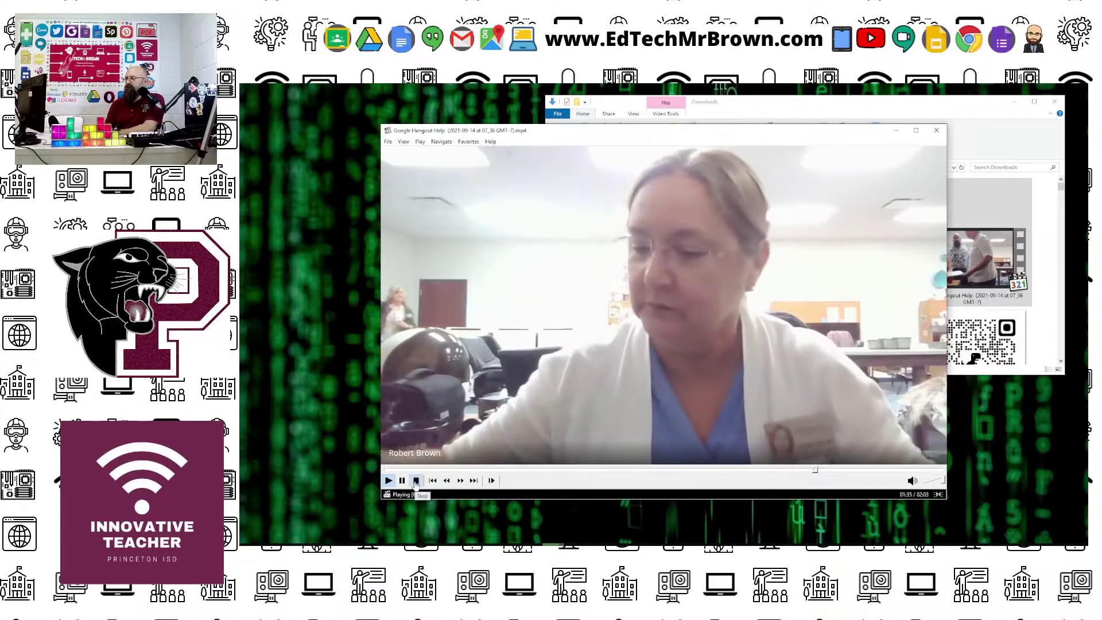
pyautogui.click(415, 481)
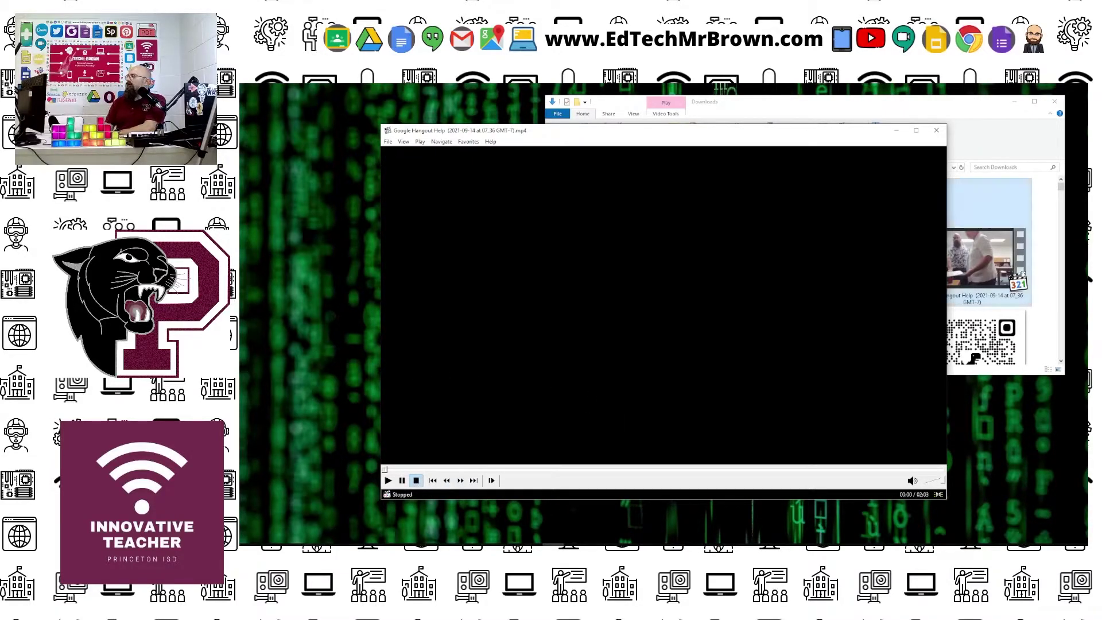
pyautogui.click(937, 130)
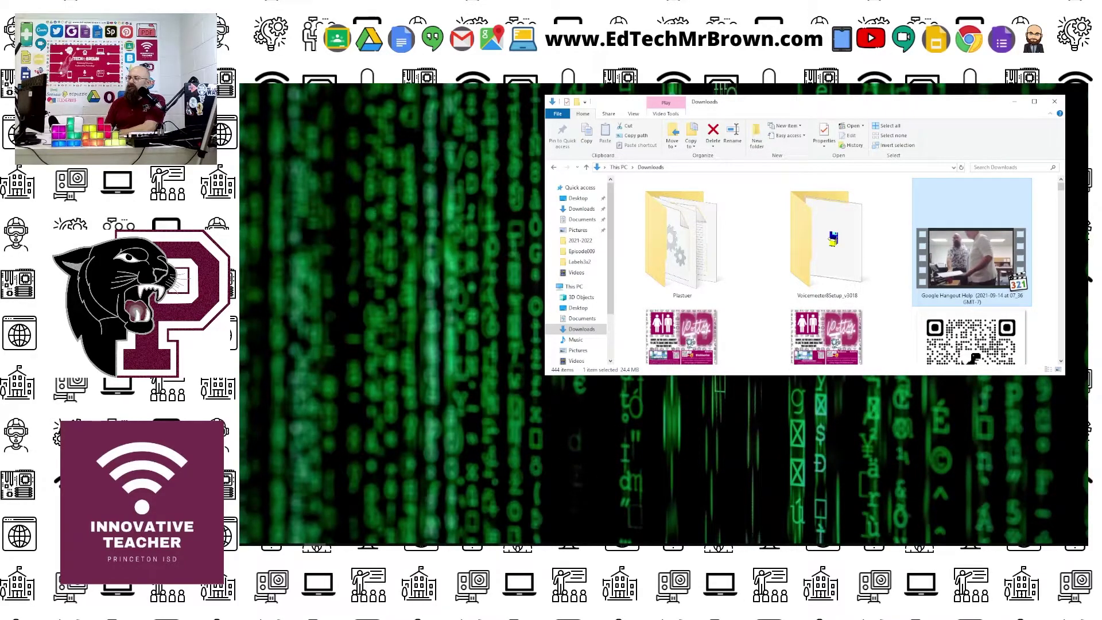
# Import the Google Hangout Help video from Downloads into the OpenShot project and place it at the start of Track 5.
pyautogui.hotkey('alt', 'Tab')
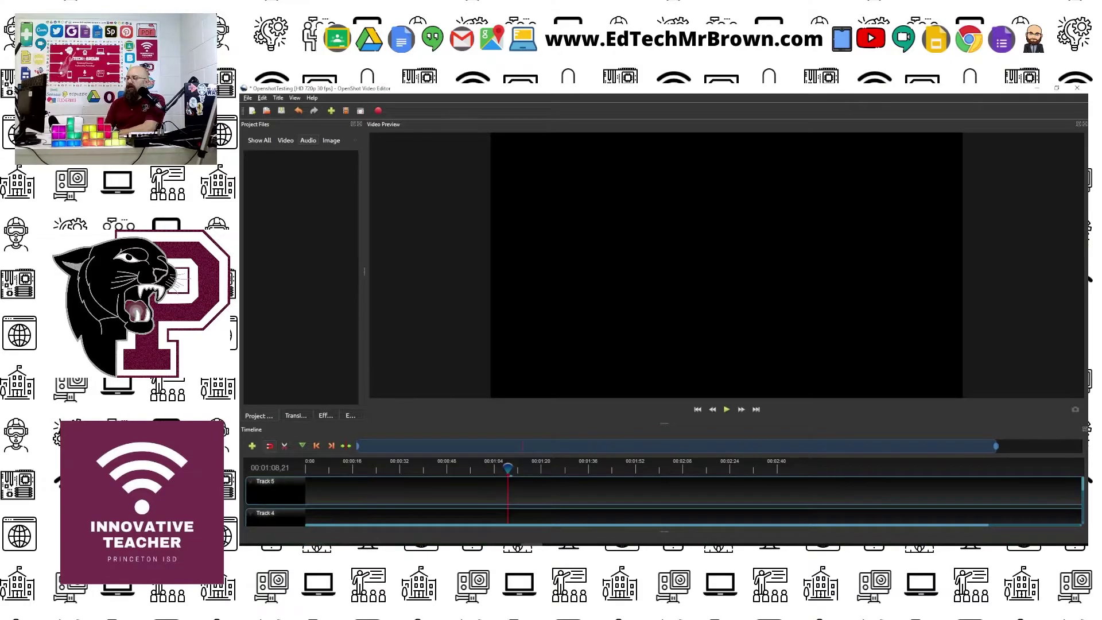
pyautogui.hotkey('alt', 'Tab')
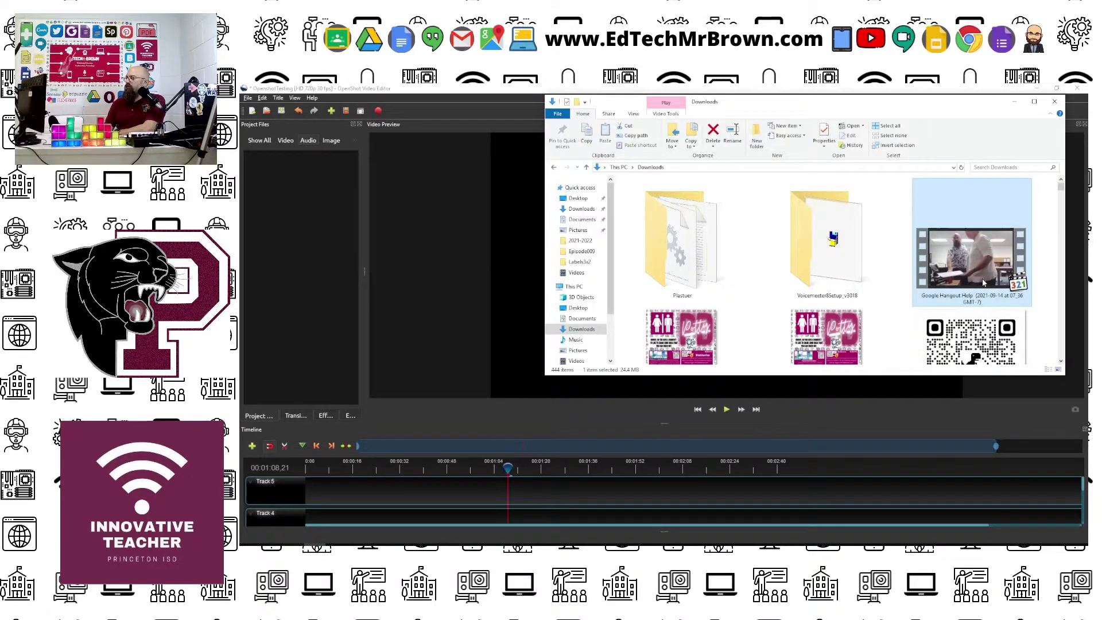
pyautogui.moveTo(983, 282); pyautogui.dragTo(291, 228)
pyautogui.moveTo(265, 166); pyautogui.dragTo(427, 468)
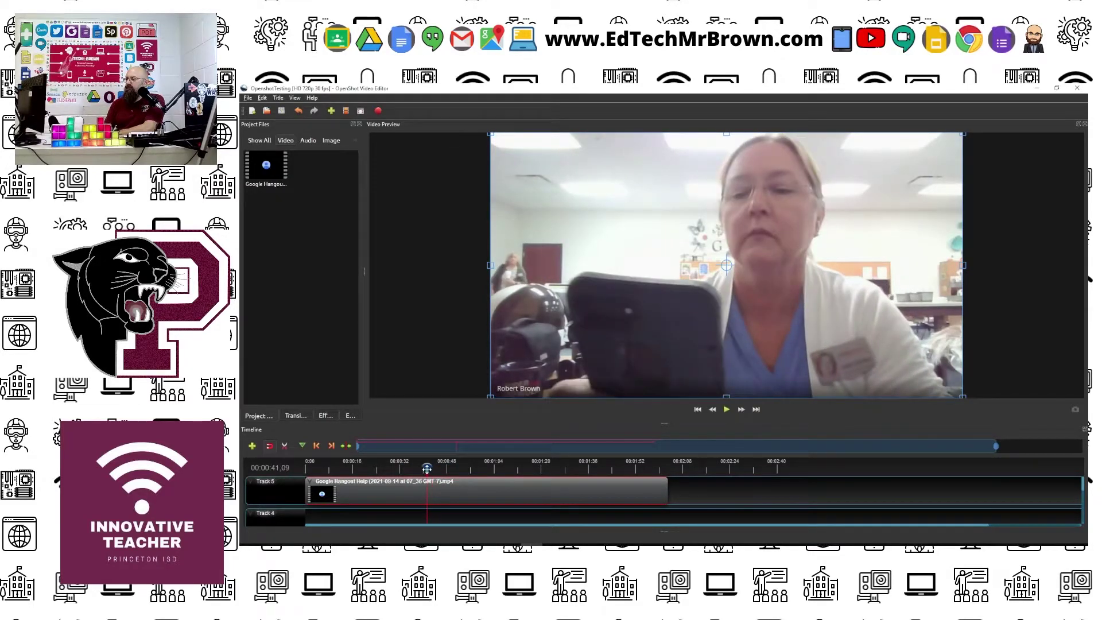
# Cut the Track 5 clip at 00:00:49,21 with the Razor tool and remove the part after the cut.
pyautogui.click(727, 409)
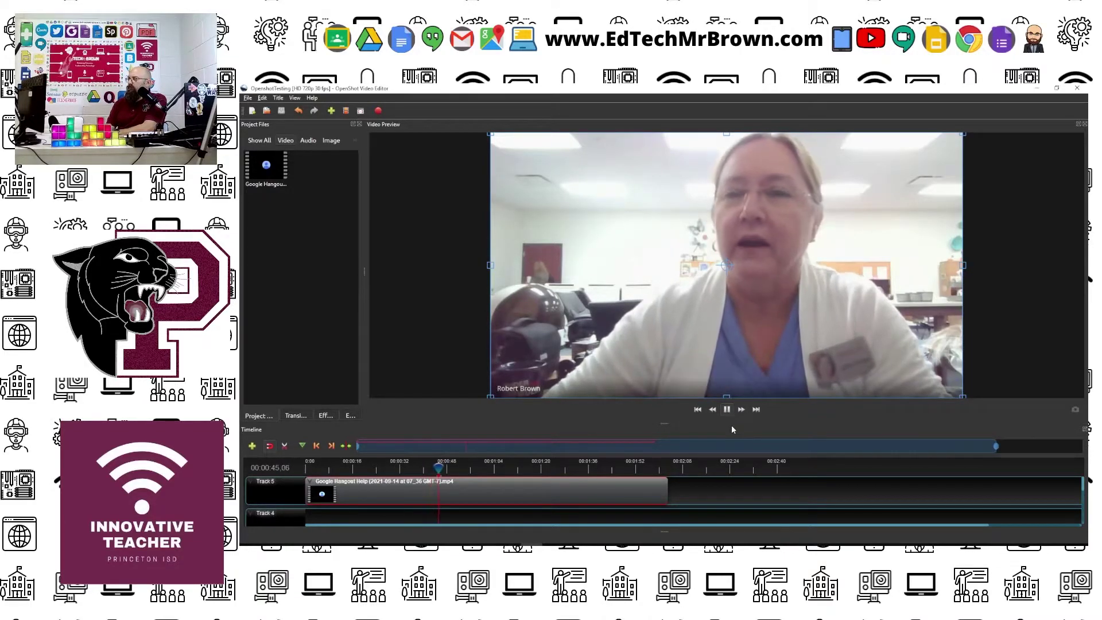
pyautogui.click(725, 410)
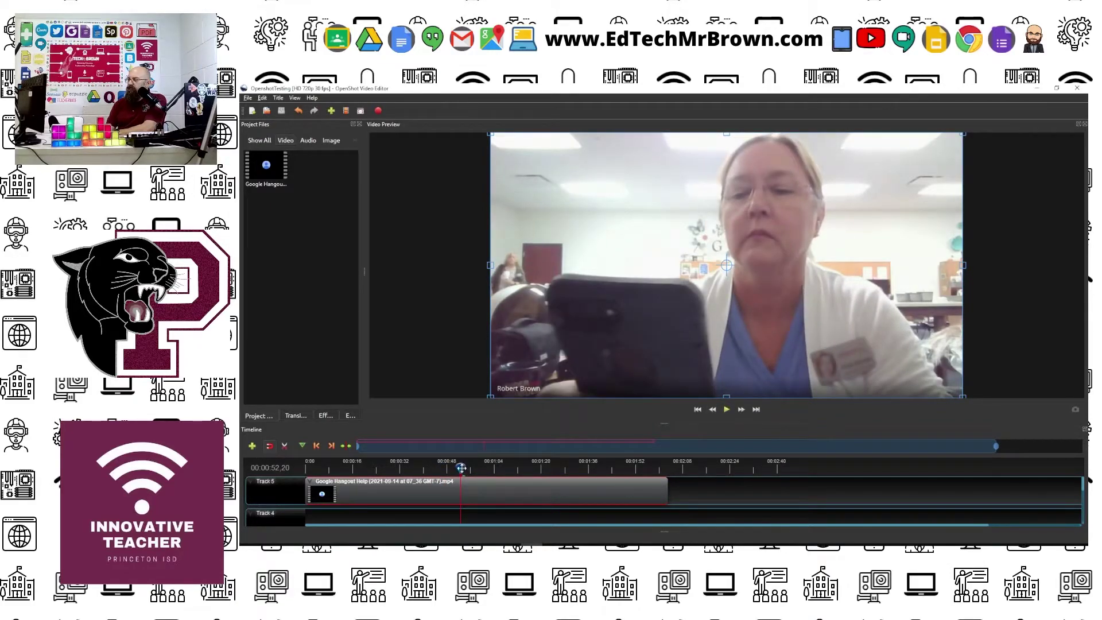
pyautogui.moveTo(461, 468); pyautogui.dragTo(452, 468)
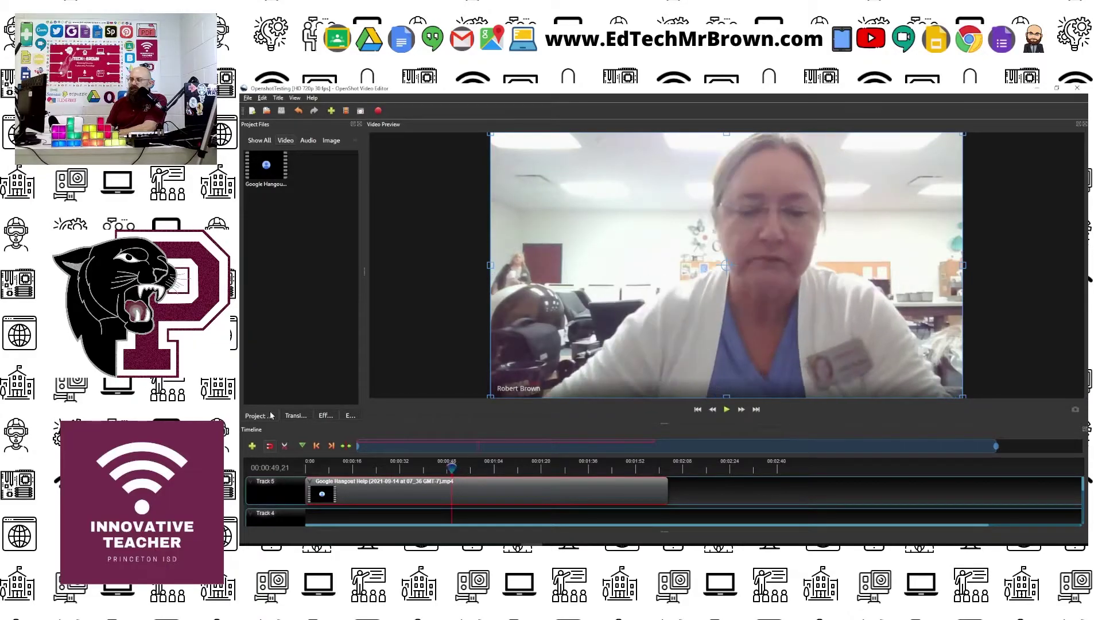
pyautogui.click(285, 445)
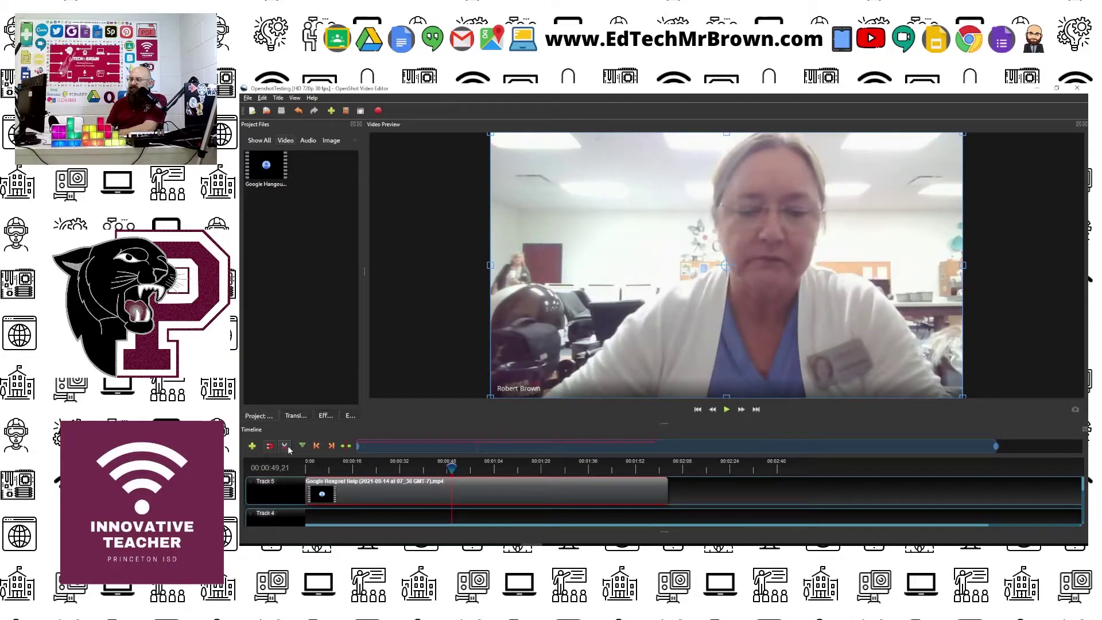
pyautogui.click(453, 491)
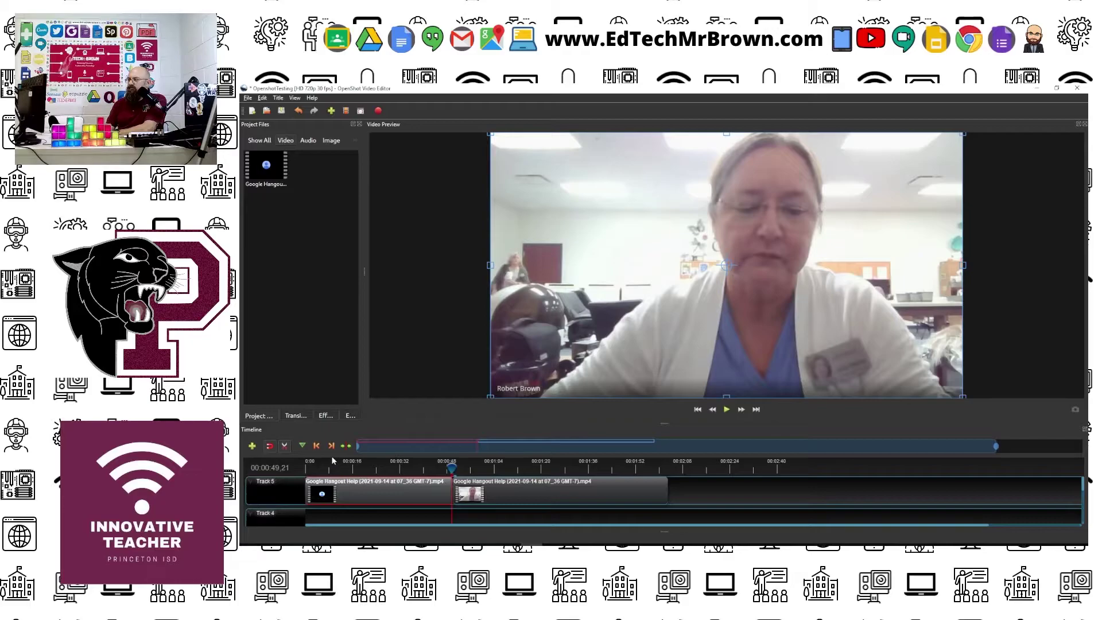
pyautogui.click(284, 447)
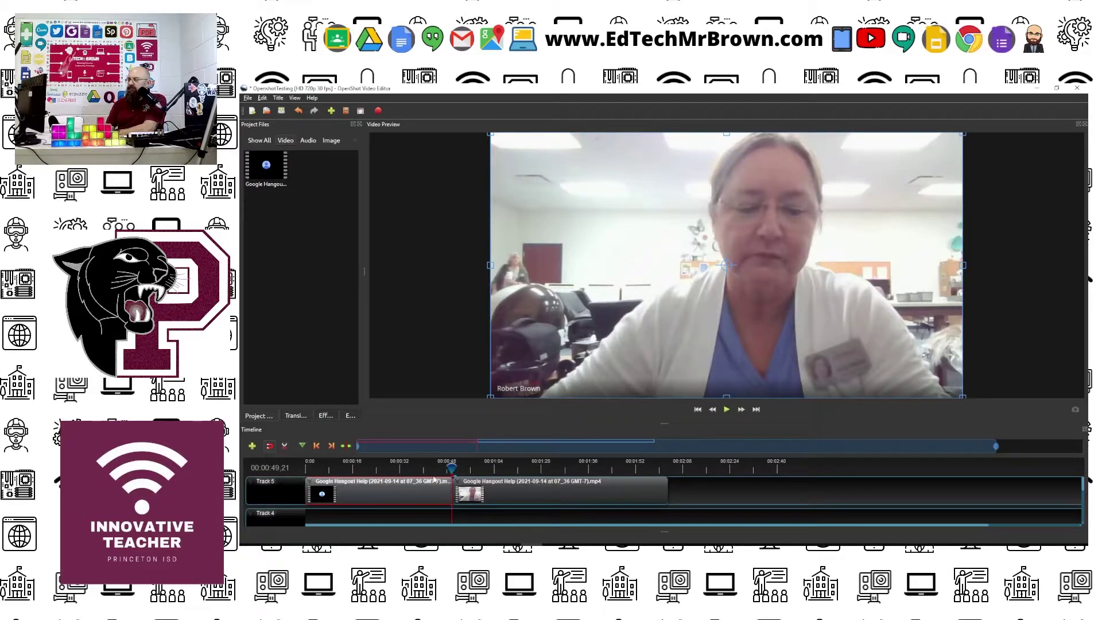
pyautogui.rightClick(500, 493)
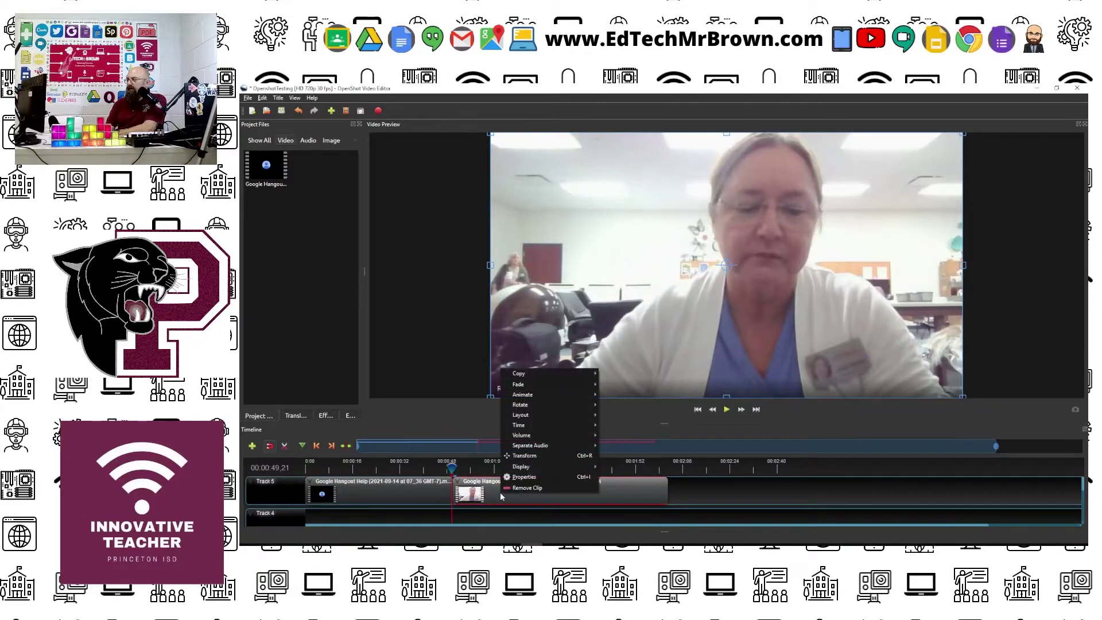
pyautogui.click(513, 488)
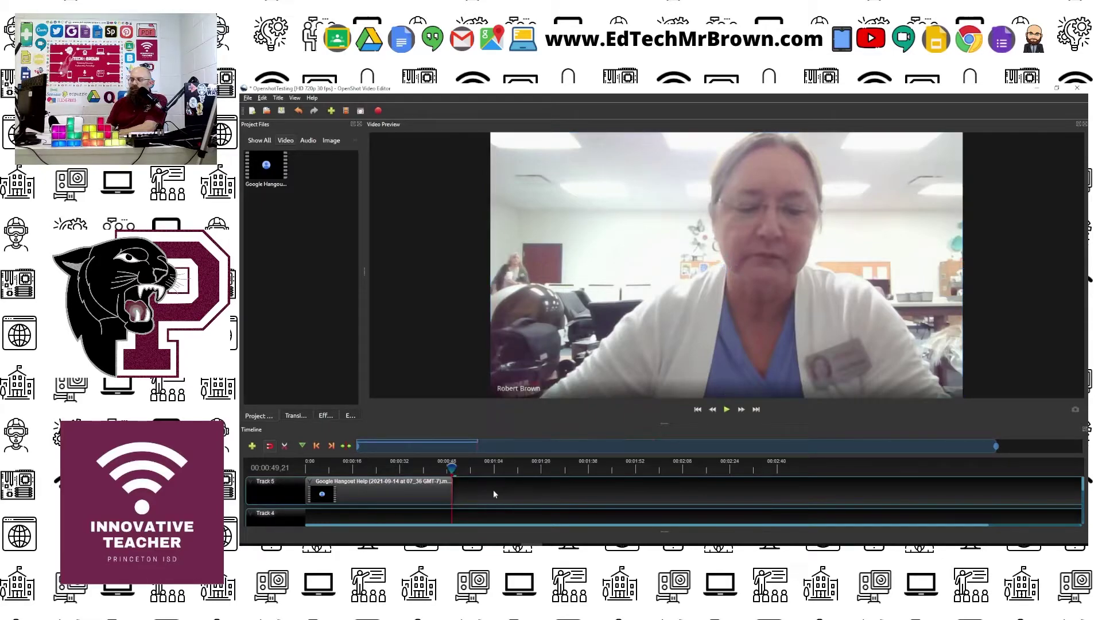
# Cut the remaining clip at 00:00:29,22 with the Razor tool and remove the part before the cut.
pyautogui.moveTo(451, 468); pyautogui.dragTo(350, 477)
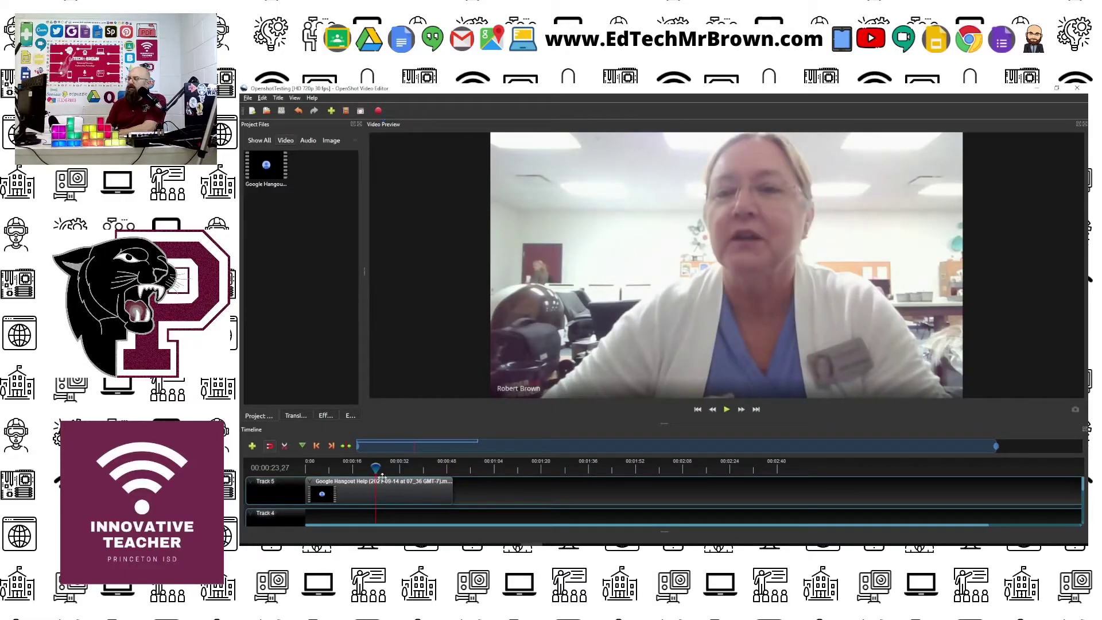
pyautogui.click(373, 467)
pyautogui.moveTo(373, 466)
pyautogui.mouseDown()
pyautogui.moveTo(362, 462)
pyautogui.moveTo(389, 476)
pyautogui.moveTo(393, 468)
pyautogui.mouseUp()
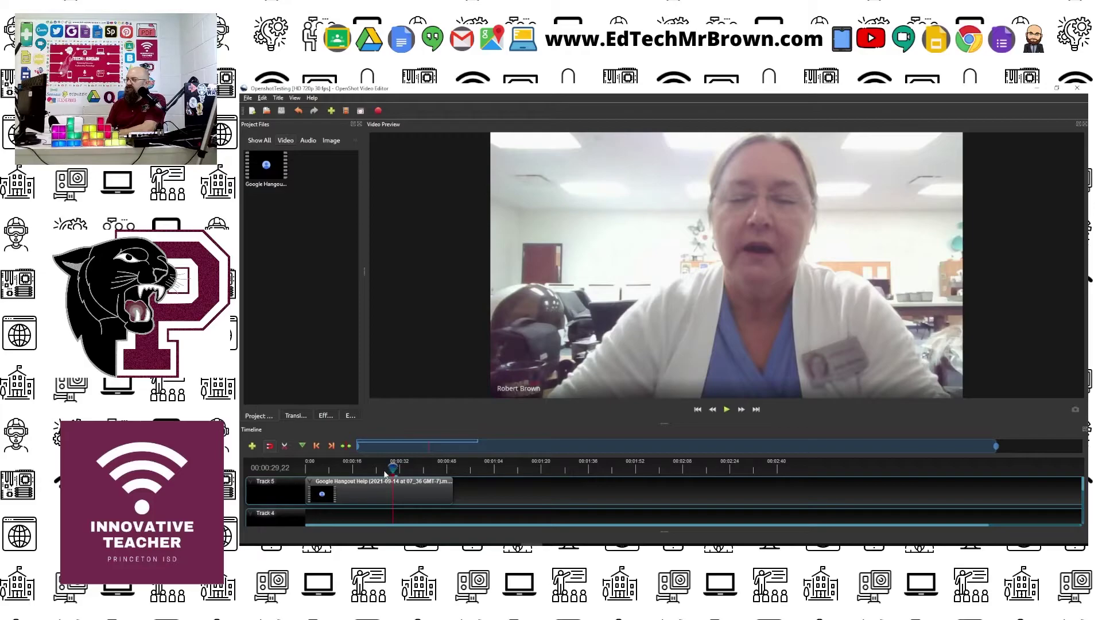
pyautogui.click(285, 446)
pyautogui.click(392, 491)
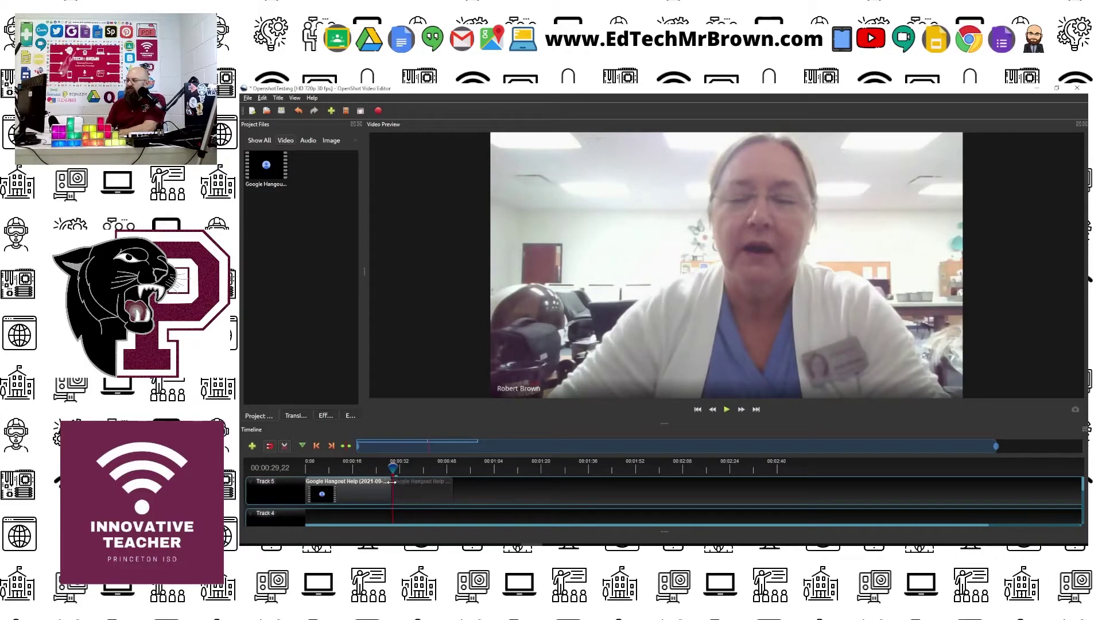
pyautogui.click(284, 446)
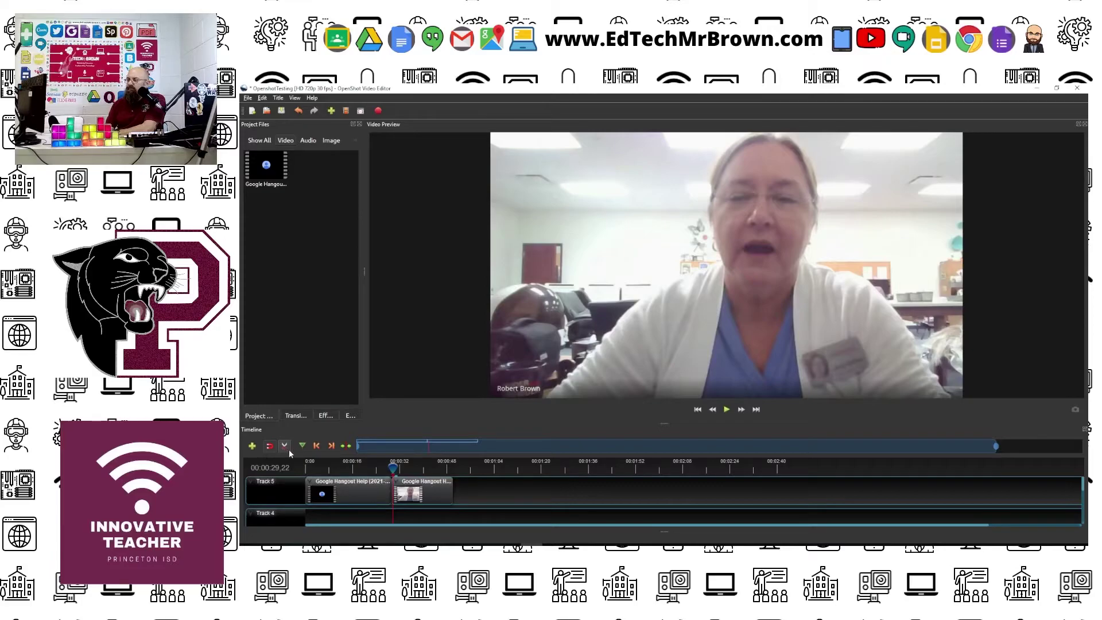
pyautogui.rightClick(365, 492)
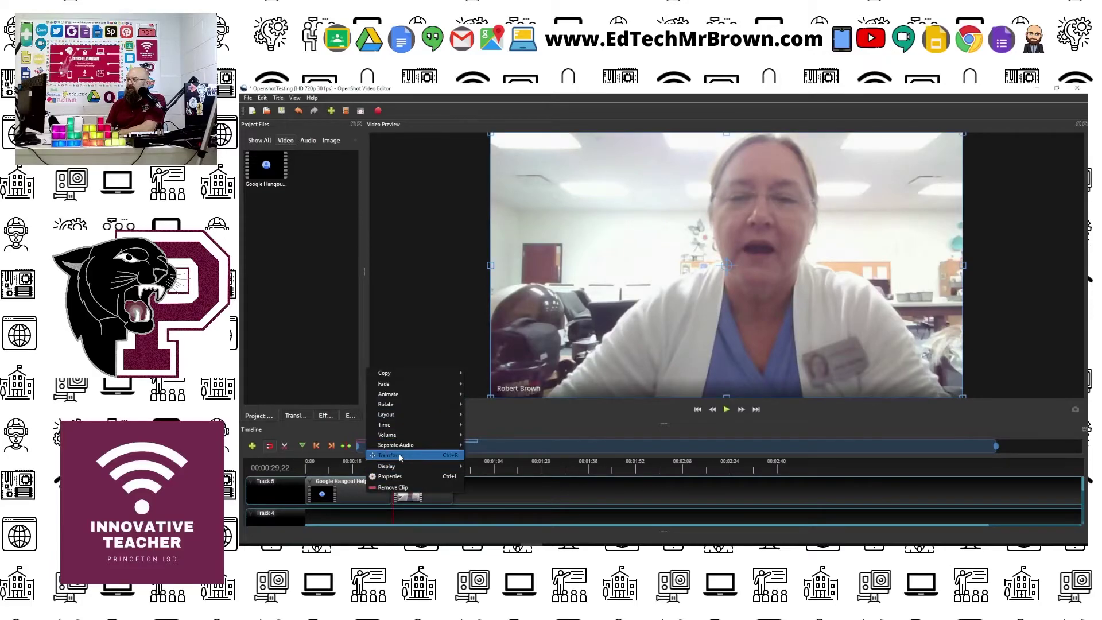
pyautogui.click(395, 486)
# Move the remaining Google Hangout clip to the start of Track 5.
pyautogui.moveTo(419, 487); pyautogui.dragTo(307, 466)
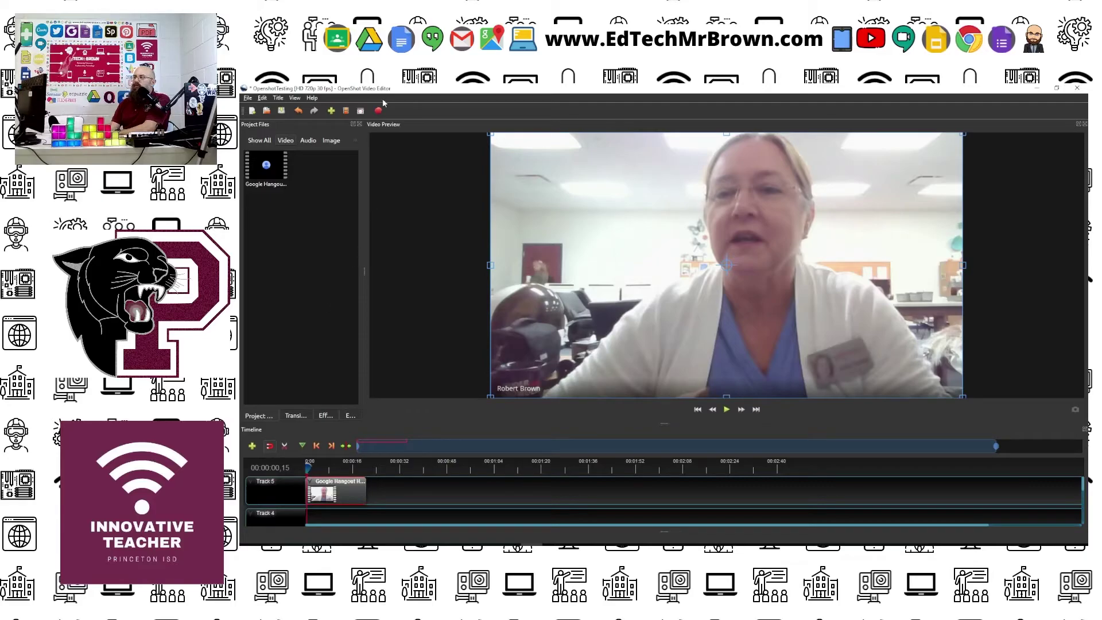
# Export the video to the Videos folder with the HD 720p 30 fps (1280x720) video profile and close the finished export dialog.
pyautogui.click(378, 111)
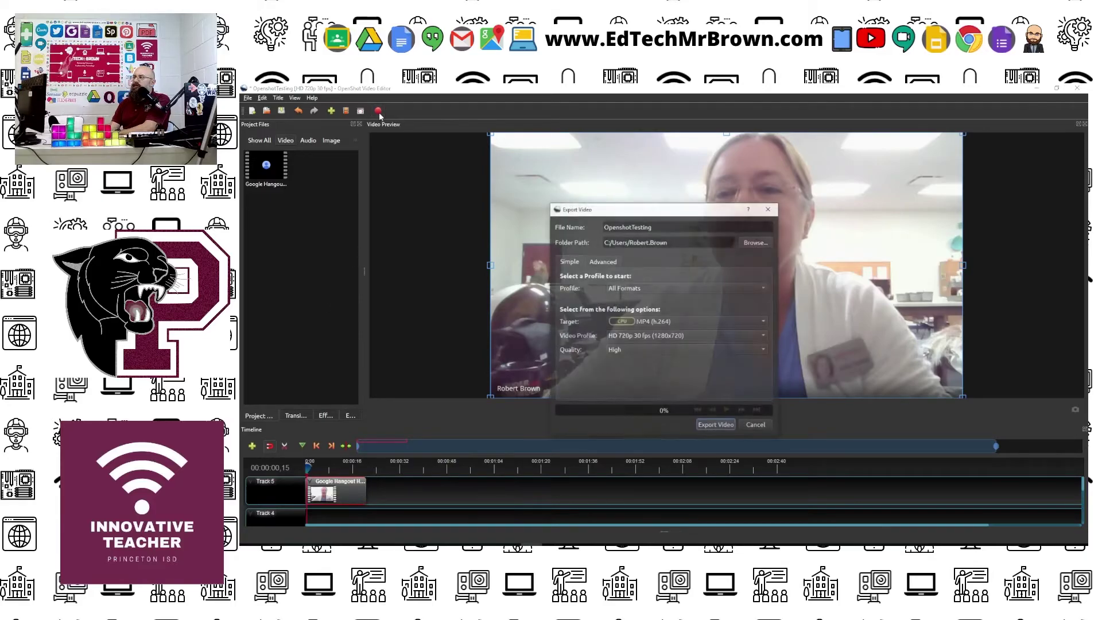
pyautogui.click(756, 241)
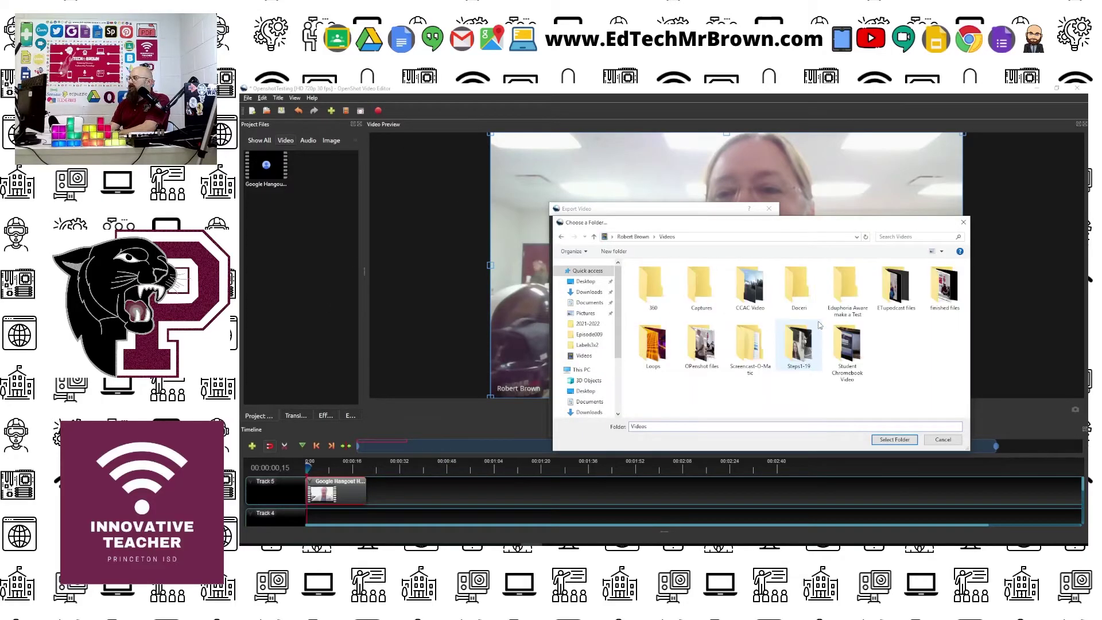
pyautogui.click(894, 440)
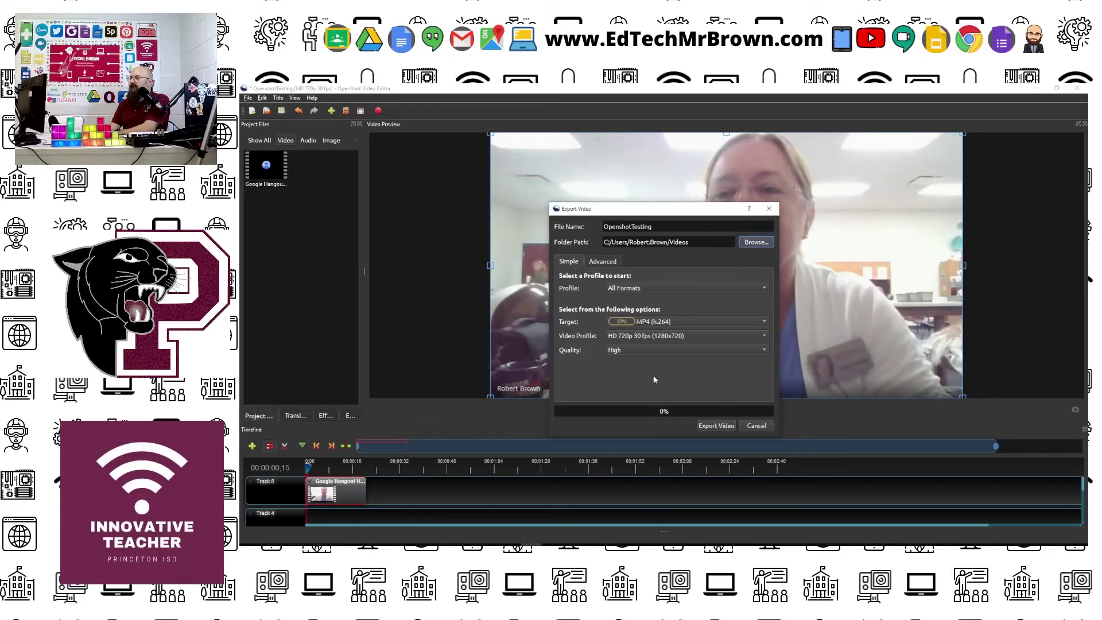
pyautogui.click(664, 336)
pyautogui.click(664, 324)
pyautogui.click(712, 424)
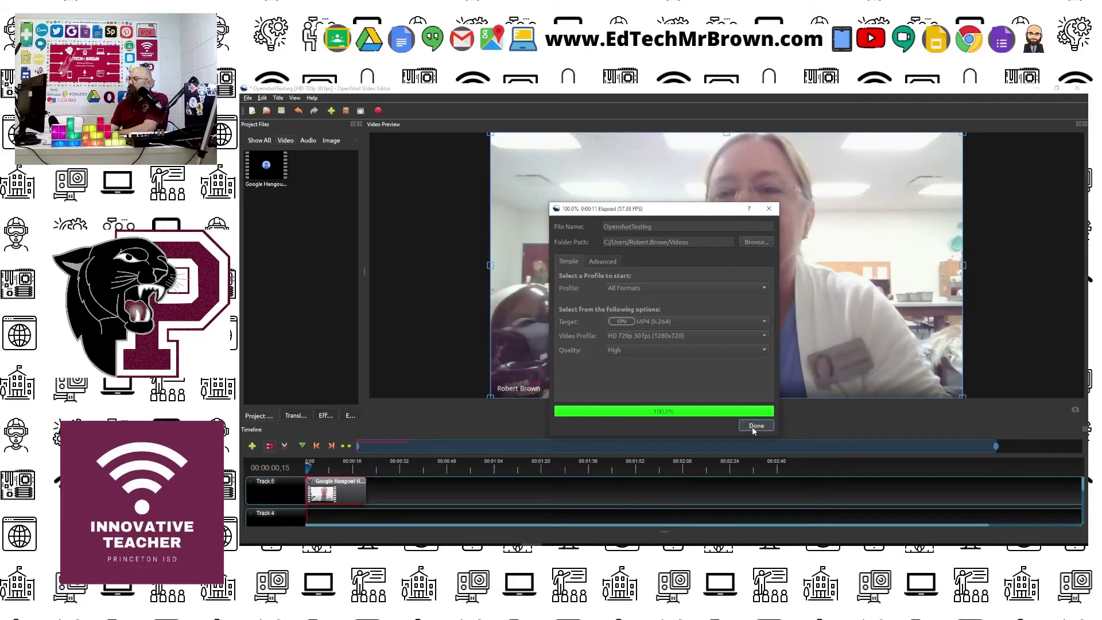
pyautogui.click(754, 428)
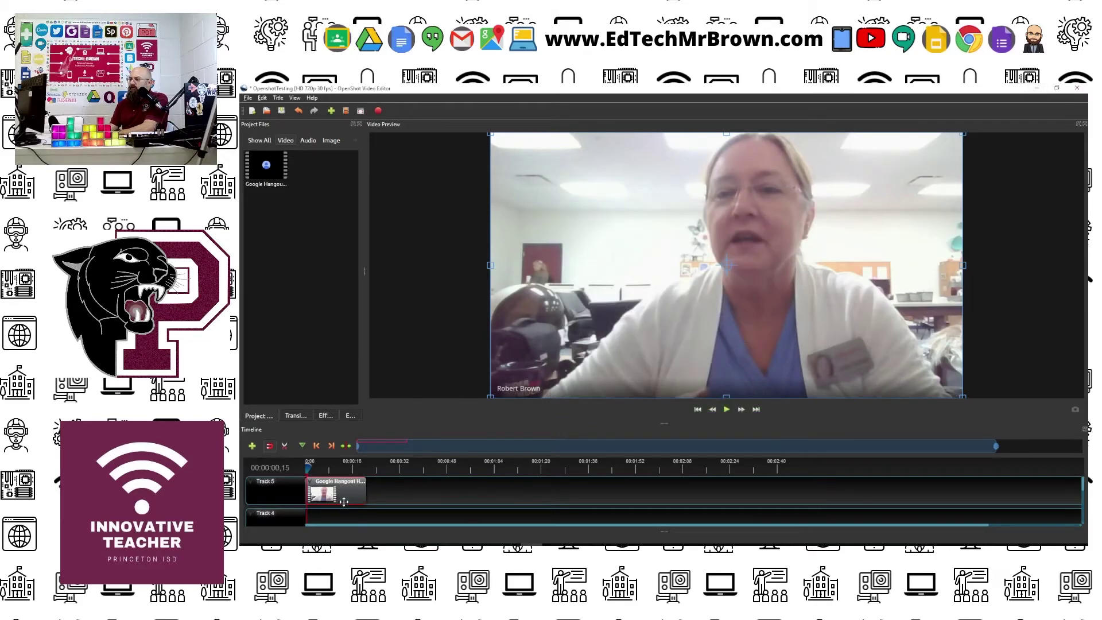
# Switch to File Explorer and play the exported OpenshotTesting video from the Videos folder.
pyautogui.hotkey('alt', 'Tab')
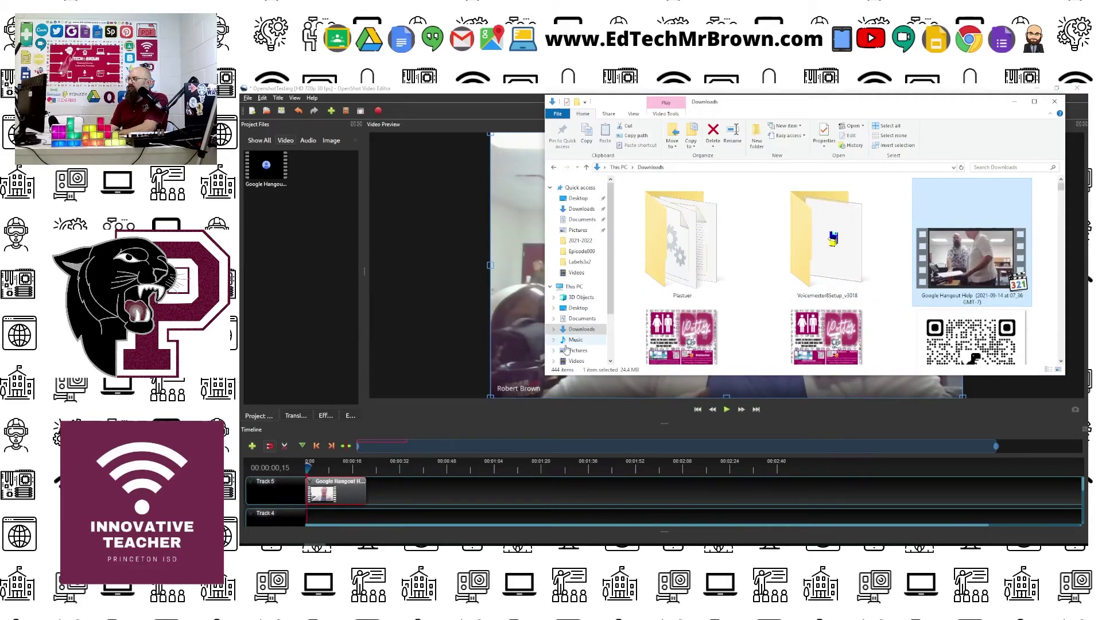
pyautogui.click(576, 361)
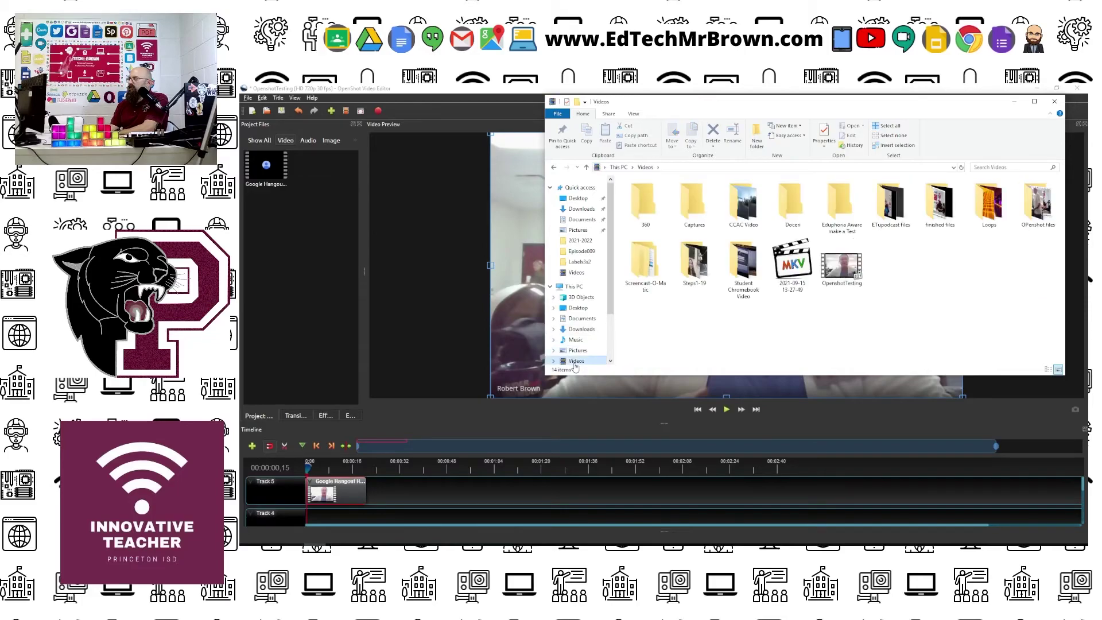
pyautogui.doubleClick(842, 267)
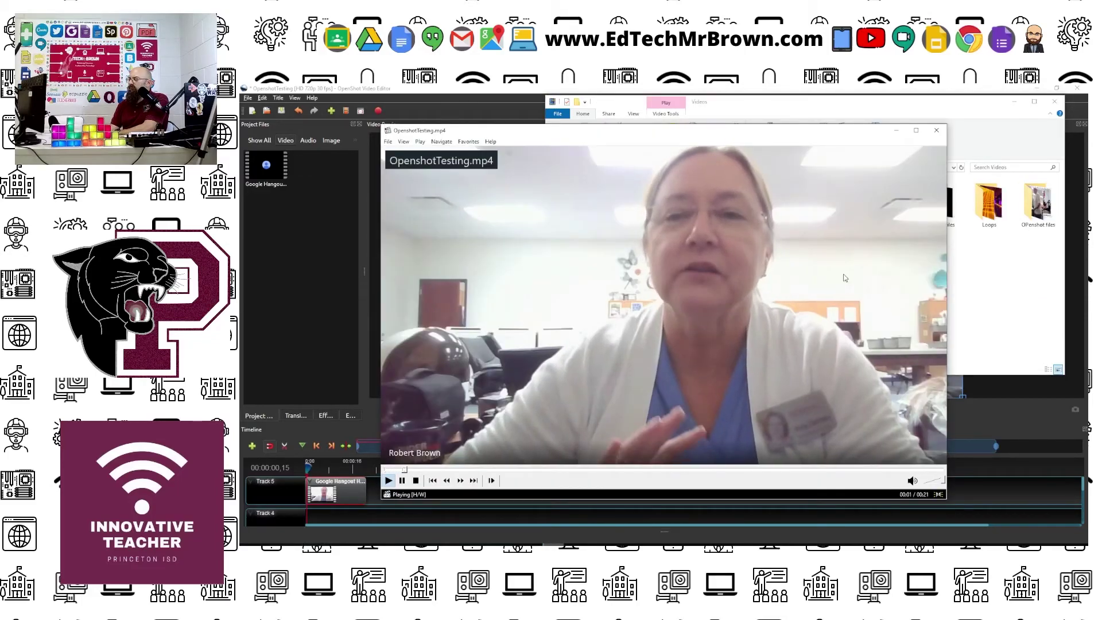